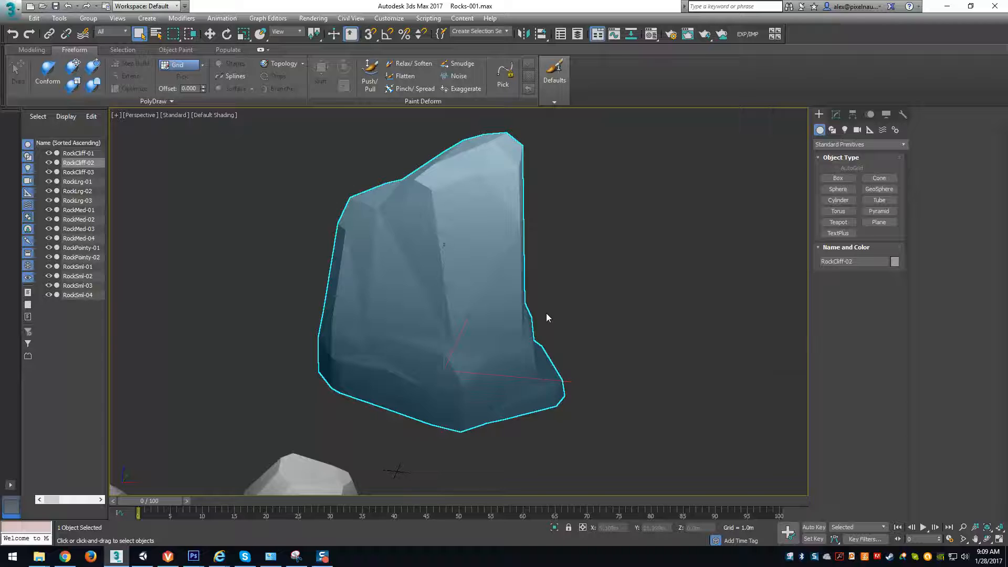
Move RockCliff-02 along the X axis to about -1.478 m
{"action": "scroll", "coordinate": [546, 314], "scroll_direction": "down", "scroll_amount": 3}
{"action": "middle_click_drag", "start_coordinate": [546, 314], "coordinate": [651, 361], "text": "alt"}
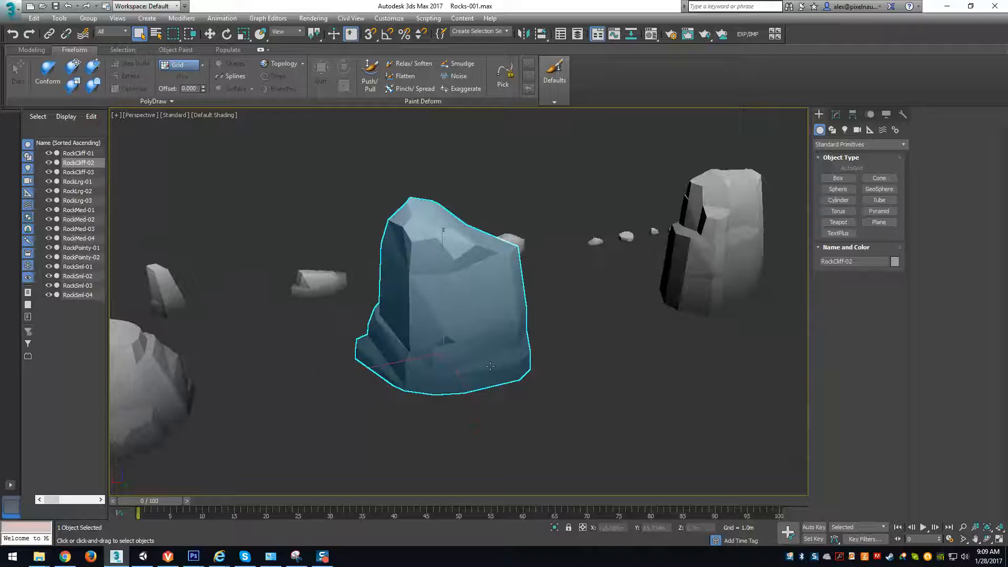
{"action": "middle_click_drag", "start_coordinate": [418, 361], "coordinate": [404, 365], "text": "alt"}
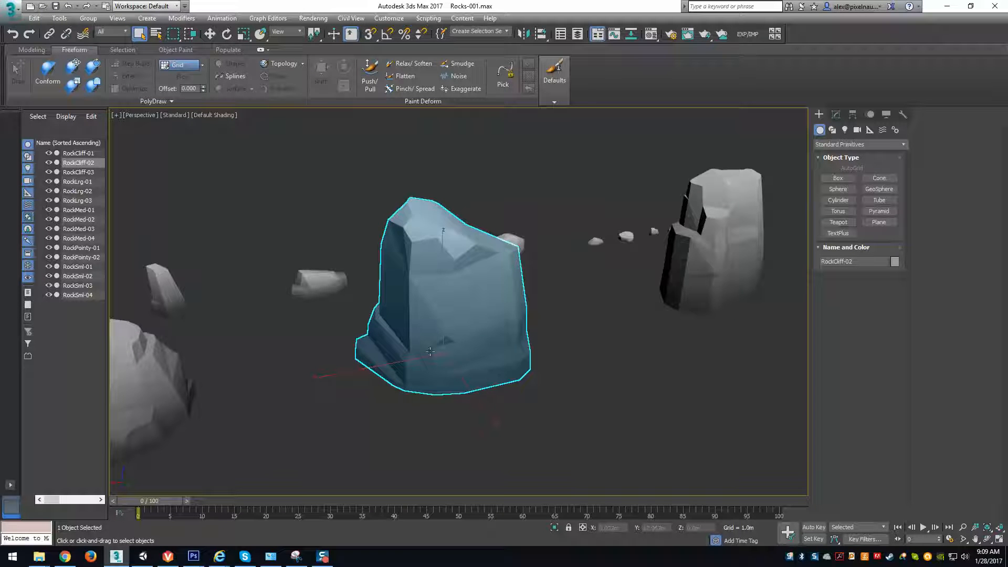
{"action": "middle_click_drag", "start_coordinate": [430, 352], "coordinate": [605, 393], "text": "alt"}
{"action": "key", "text": "w"}
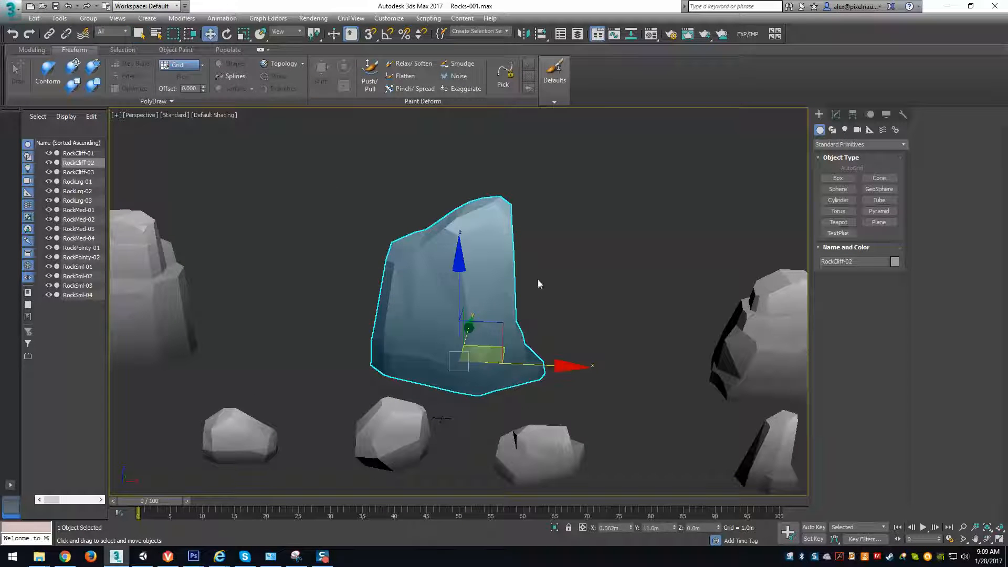
{"action": "middle_click_drag", "start_coordinate": [469, 376], "coordinate": [536, 349], "text": "alt"}
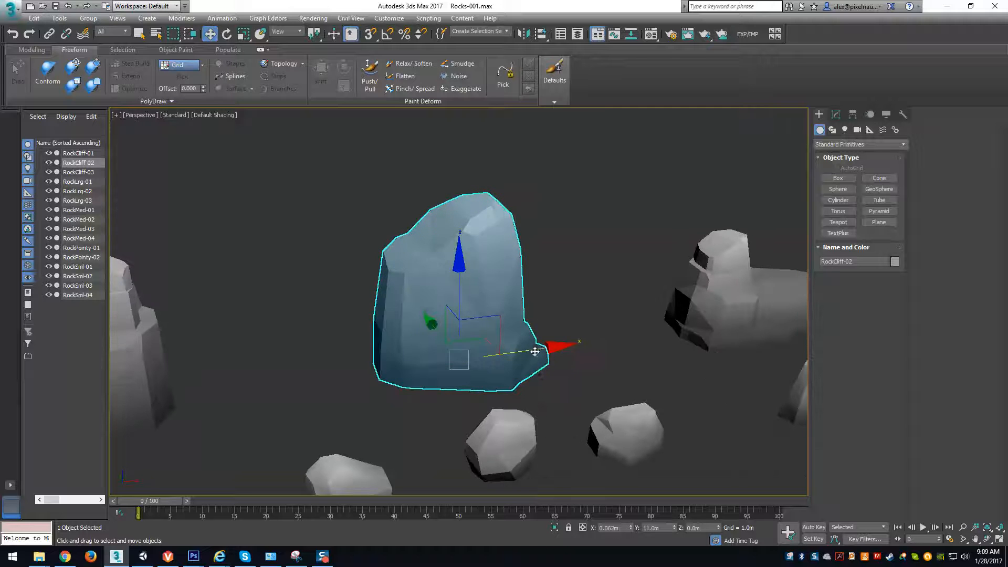
{"action": "left_click_drag", "start_coordinate": [535, 352], "coordinate": [520, 346]}
Examine RockCliff-02 from several sides, with edged faces shown and with plain shading
{"action": "scroll", "coordinate": [476, 297], "scroll_direction": "up", "scroll_amount": 2}
{"action": "key", "text": "F4"}
{"action": "scroll", "coordinate": [399, 317], "scroll_direction": "down", "scroll_amount": 2}
{"action": "mouse_move", "coordinate": [399, 317]}
{"action": "middle_mouse_down", "text": "alt"}
{"action": "mouse_move", "coordinate": [555, 325]}
{"action": "mouse_move", "coordinate": [402, 335]}
{"action": "mouse_move", "coordinate": [458, 285]}
{"action": "mouse_move", "coordinate": [360, 339]}
{"action": "mouse_move", "coordinate": [392, 334]}
{"action": "middle_mouse_up", "text": "alt"}
{"action": "scroll", "coordinate": [391, 334], "scroll_direction": "up", "scroll_amount": 2}
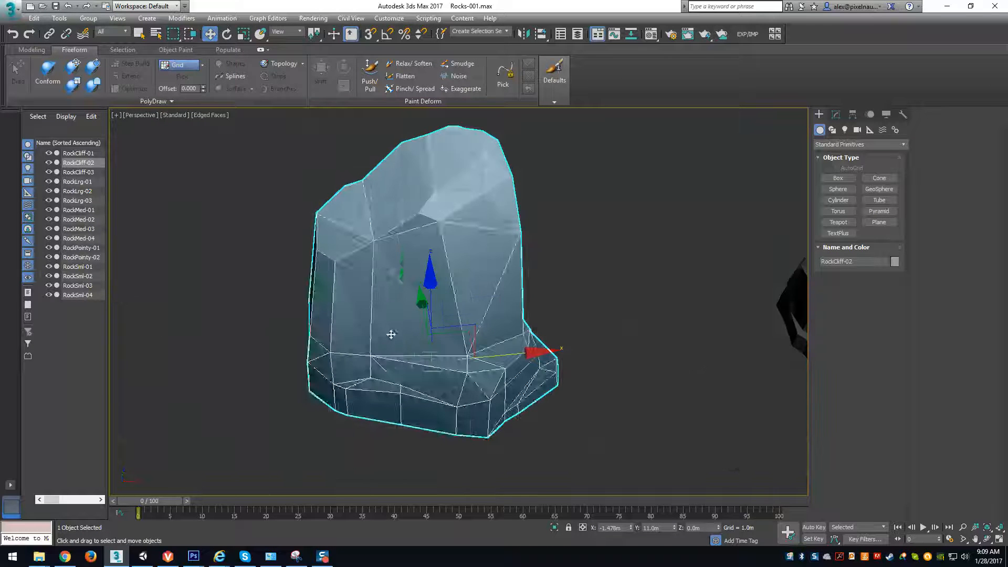
{"action": "key", "text": "F4"}
{"action": "middle_click_drag", "start_coordinate": [464, 439], "coordinate": [439, 400], "text": "alt"}
{"action": "middle_click_drag", "start_coordinate": [490, 315], "coordinate": [498, 385], "text": "alt"}
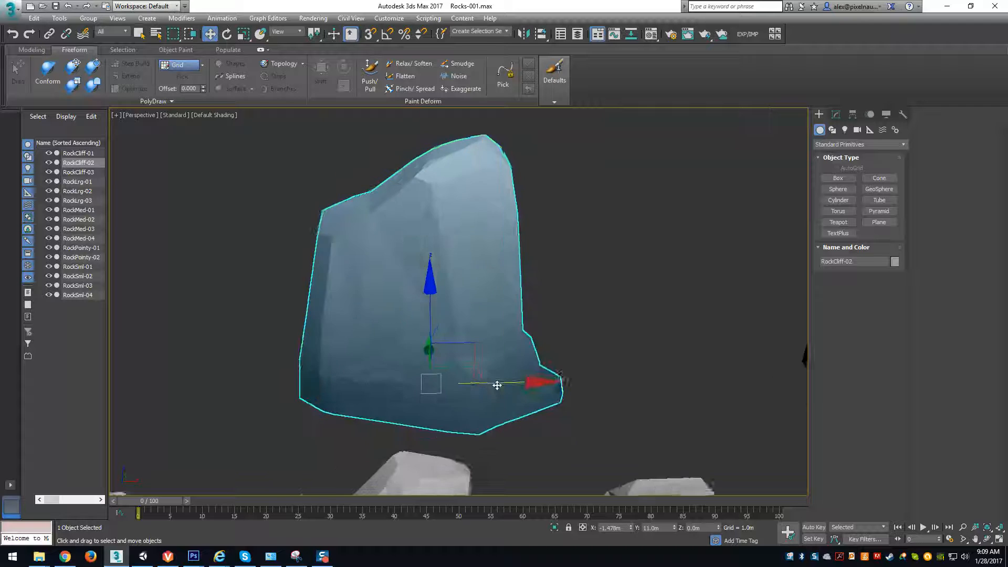
{"action": "scroll", "coordinate": [497, 385], "scroll_direction": "down", "scroll_amount": 1}
{"action": "scroll", "coordinate": [383, 287], "scroll_direction": "down", "scroll_amount": 3}
{"action": "scroll", "coordinate": [431, 310], "scroll_direction": "up", "scroll_amount": 3}
{"action": "middle_click_drag", "start_coordinate": [391, 371], "coordinate": [443, 379]}
{"action": "scroll", "coordinate": [414, 345], "scroll_direction": "down", "scroll_amount": 2}
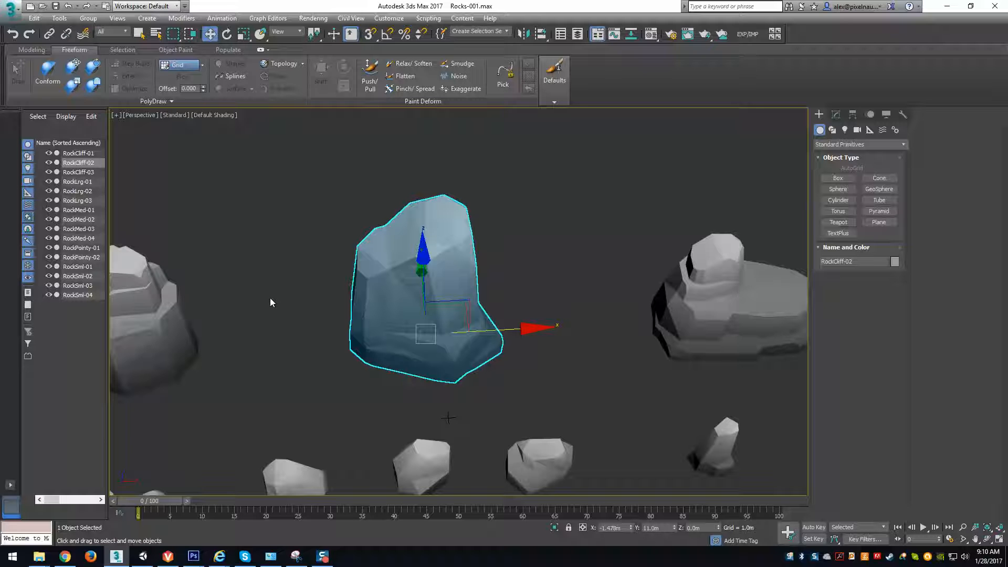
View the TreeColors_A.tga bitmap of the TreeColors_A material at full size, and close the image and the Material Editor
{"action": "key", "text": "m"}
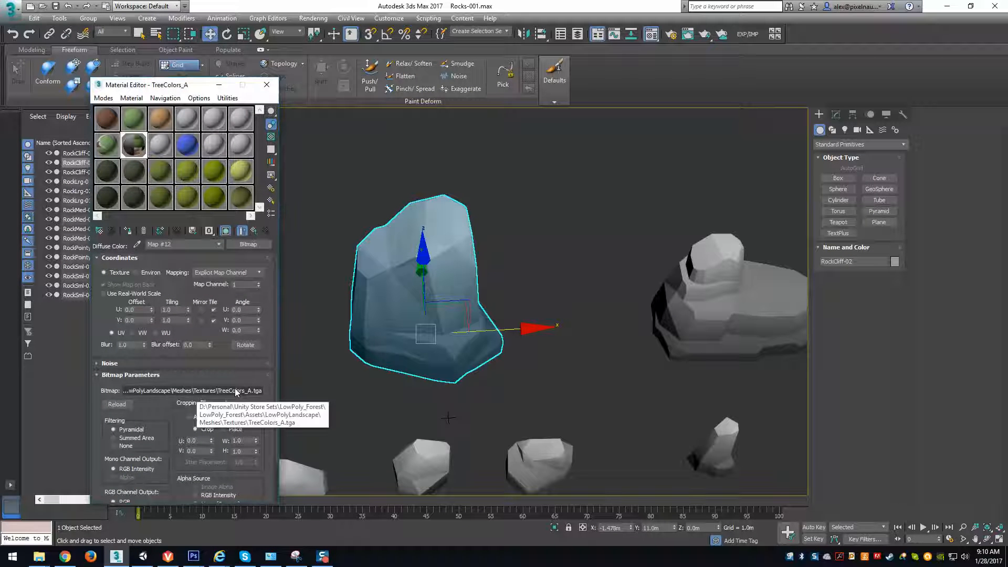
{"action": "left_click", "coordinate": [234, 417]}
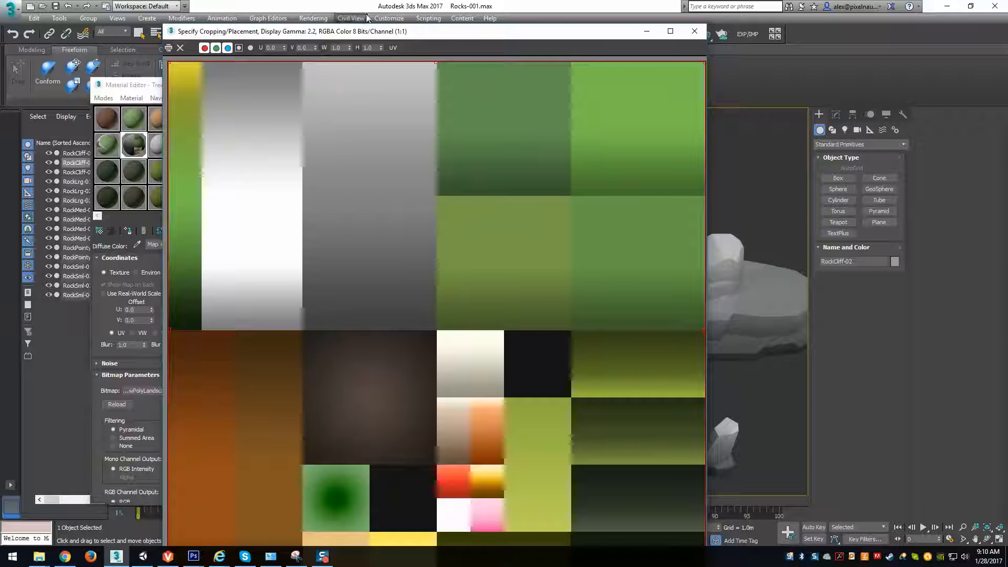
{"action": "left_click_drag", "start_coordinate": [347, 32], "coordinate": [230, 28]}
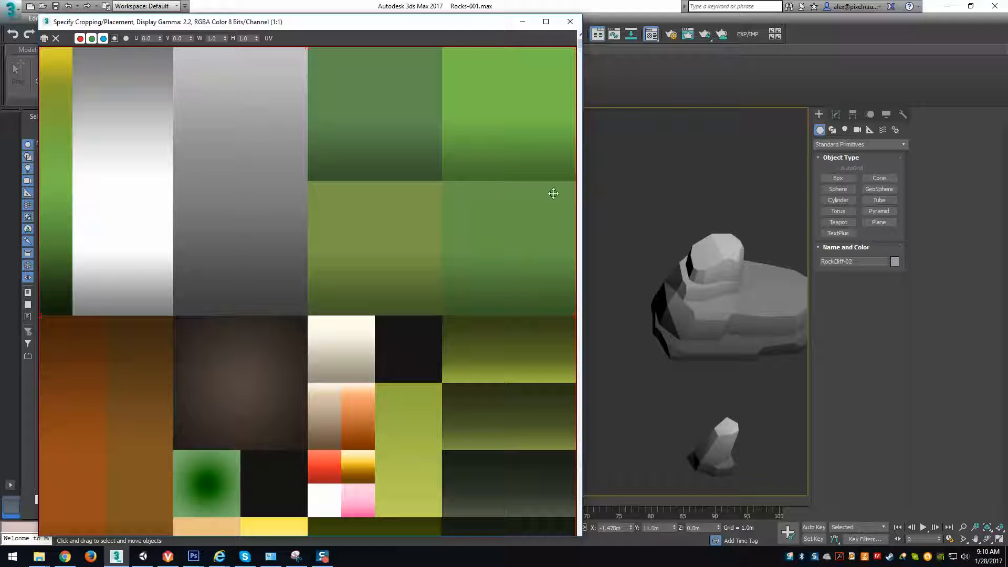
{"action": "left_click_drag", "start_coordinate": [436, 29], "coordinate": [434, 16]}
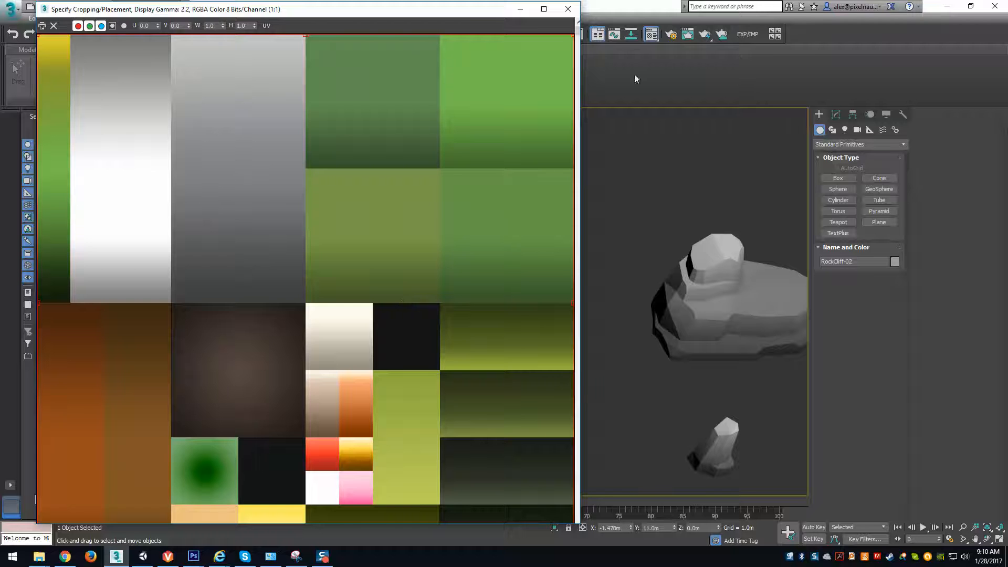
{"action": "left_click", "coordinate": [567, 9]}
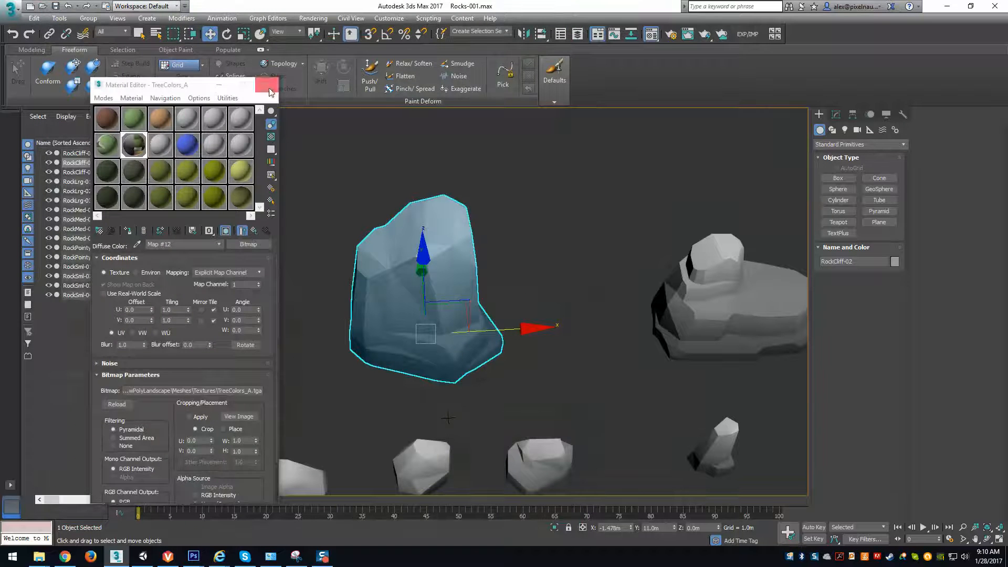
{"action": "left_click", "coordinate": [269, 89]}
Open the UV editor for RockCliff-02's Unwrap UVW modifier at face level
{"action": "mouse_move", "coordinate": [455, 368]}
{"action": "middle_mouse_down", "text": "alt"}
{"action": "mouse_move", "coordinate": [512, 342]}
{"action": "mouse_move", "coordinate": [446, 360]}
{"action": "mouse_move", "coordinate": [462, 363]}
{"action": "middle_mouse_up", "text": "alt"}
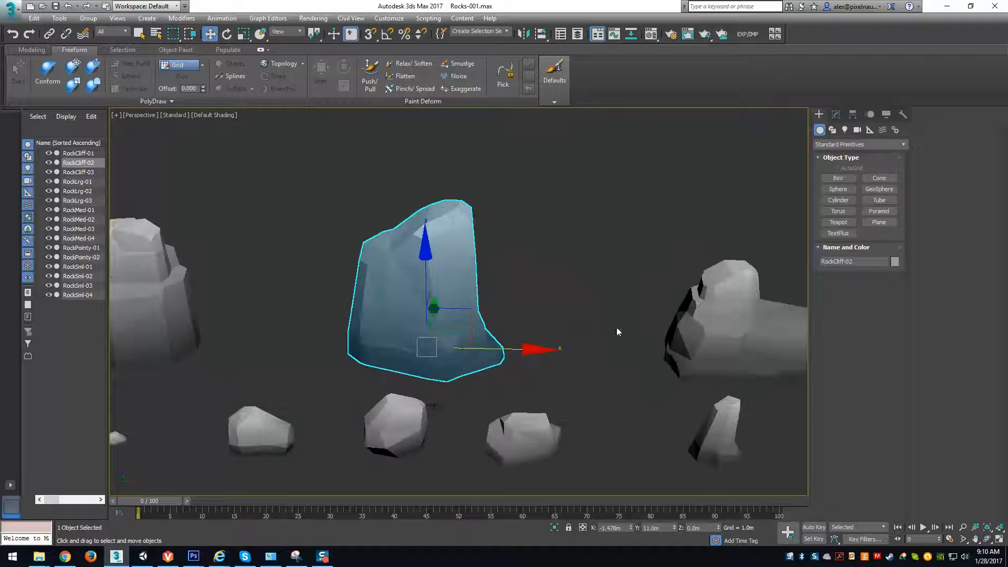
{"action": "scroll", "coordinate": [435, 322], "scroll_direction": "up", "scroll_amount": 5}
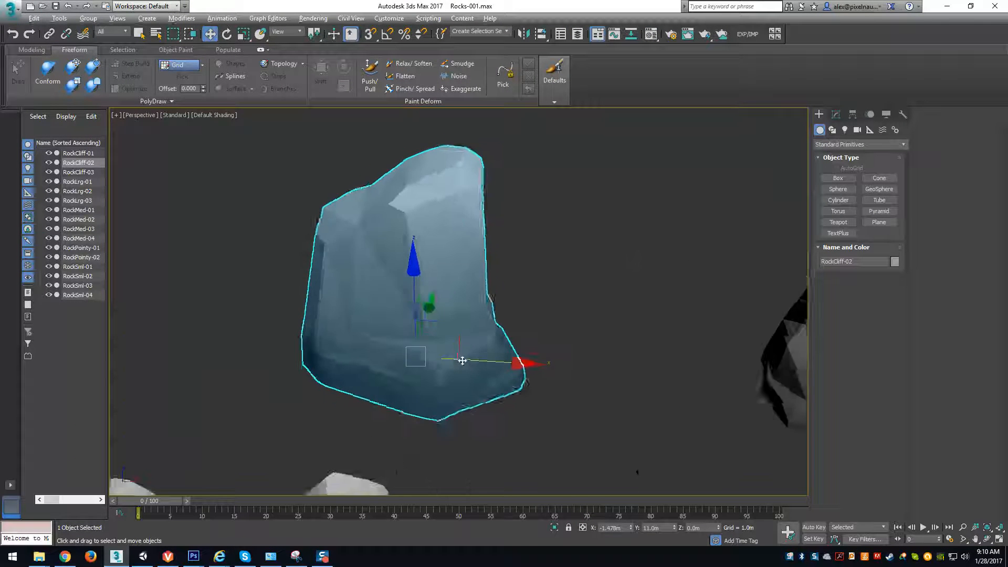
{"action": "key", "text": "3"}
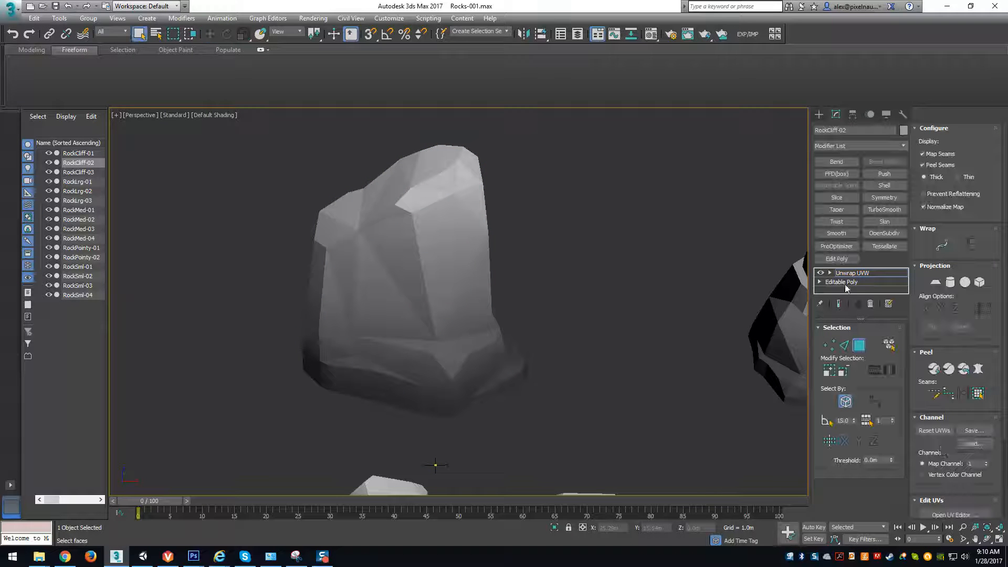
{"action": "scroll", "coordinate": [962, 476], "scroll_direction": "down", "scroll_amount": 1}
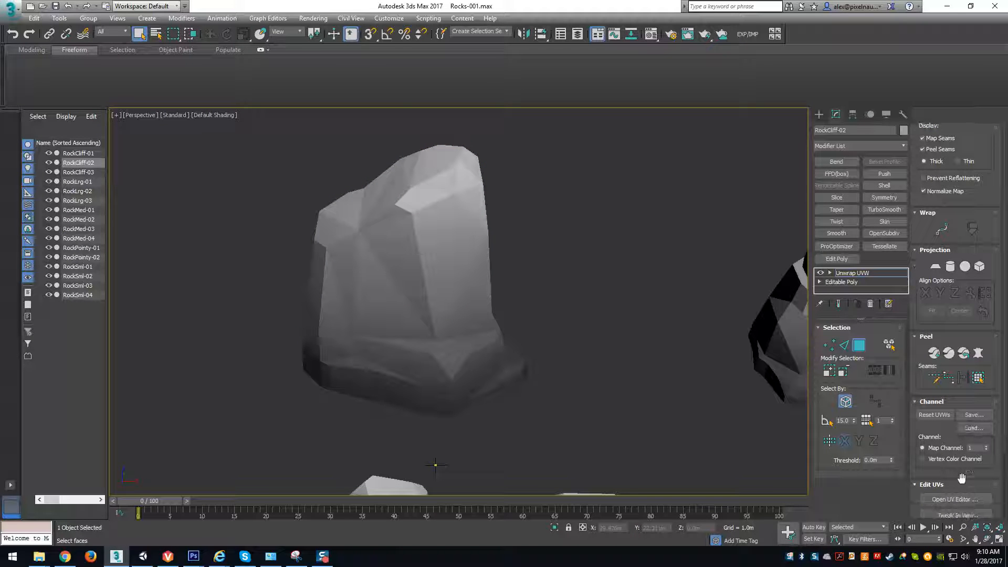
{"action": "left_click", "coordinate": [961, 500]}
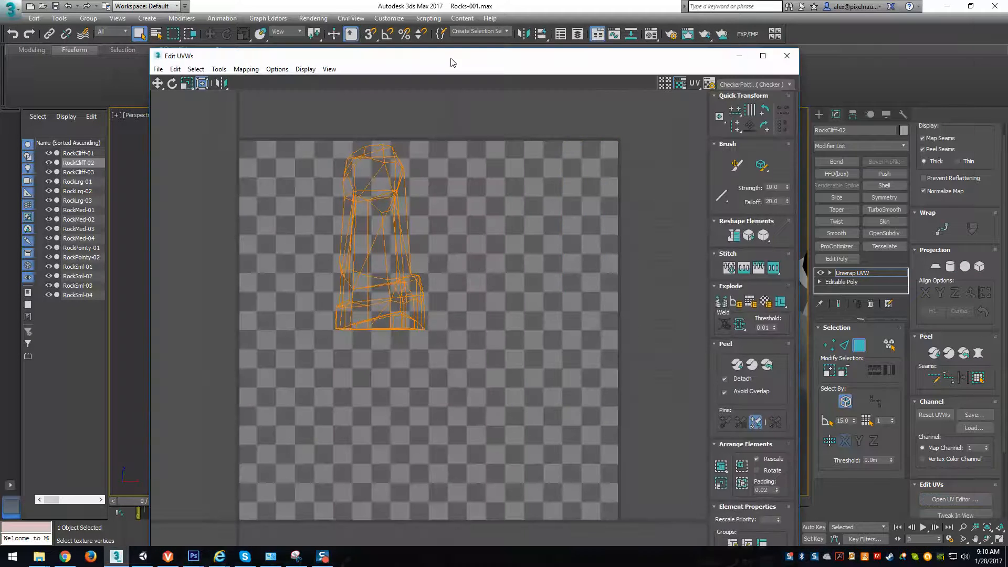
{"action": "left_click_drag", "start_coordinate": [451, 62], "coordinate": [457, 62]}
Show Map #12 (TreeColors_A.tga) as the background behind the rock's UV layout
{"action": "left_click", "coordinate": [745, 85]}
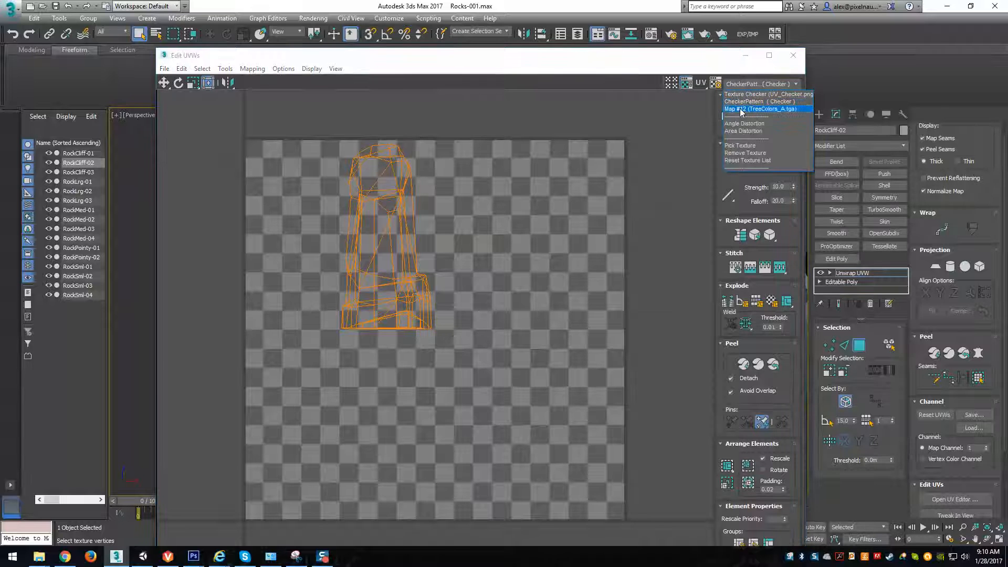
{"action": "left_click", "coordinate": [739, 109]}
{"action": "scroll", "coordinate": [465, 215], "scroll_direction": "down", "scroll_amount": 2}
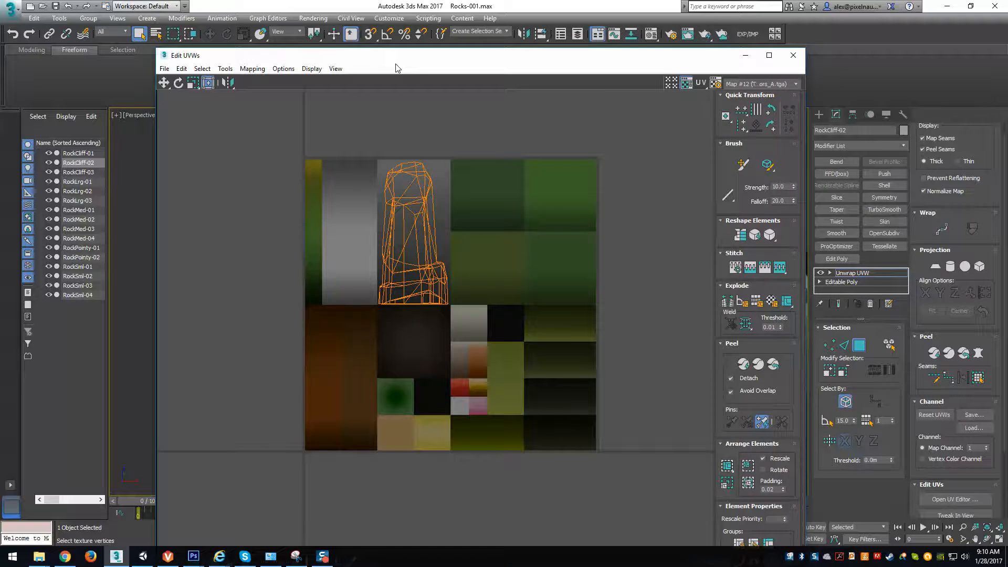
Compare the rock's light-to-dark shading in the viewport with its UV layout over the grey gradient swatch
{"action": "left_click_drag", "start_coordinate": [396, 59], "coordinate": [551, 29]}
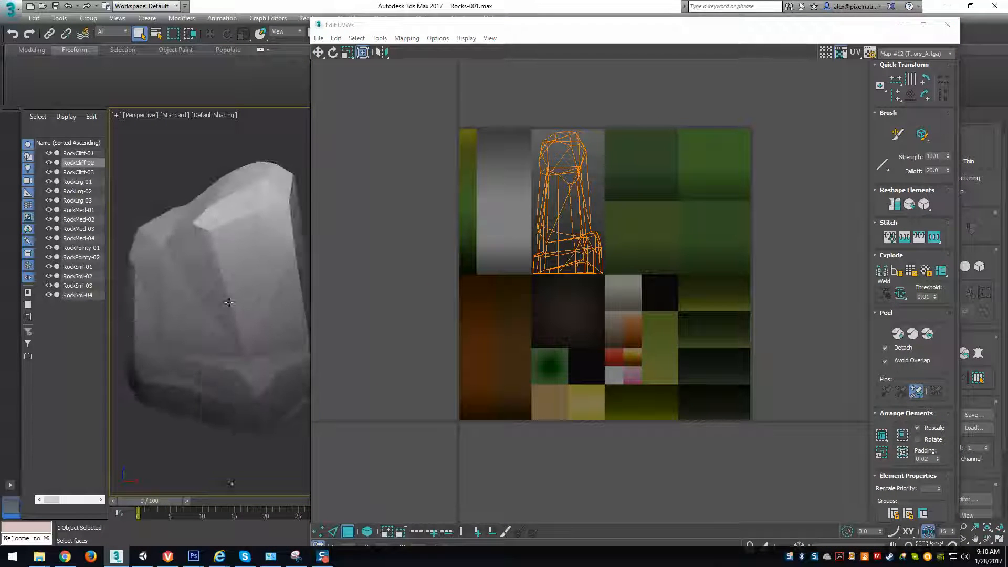
{"action": "middle_click_drag", "start_coordinate": [229, 302], "coordinate": [238, 310], "text": "alt"}
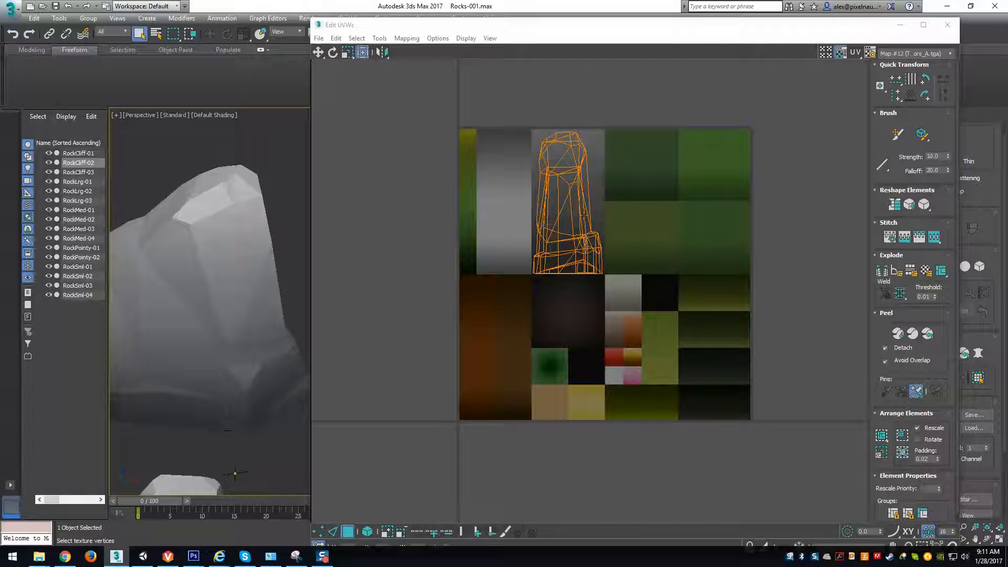
{"action": "middle_click_drag", "start_coordinate": [267, 306], "coordinate": [293, 289]}
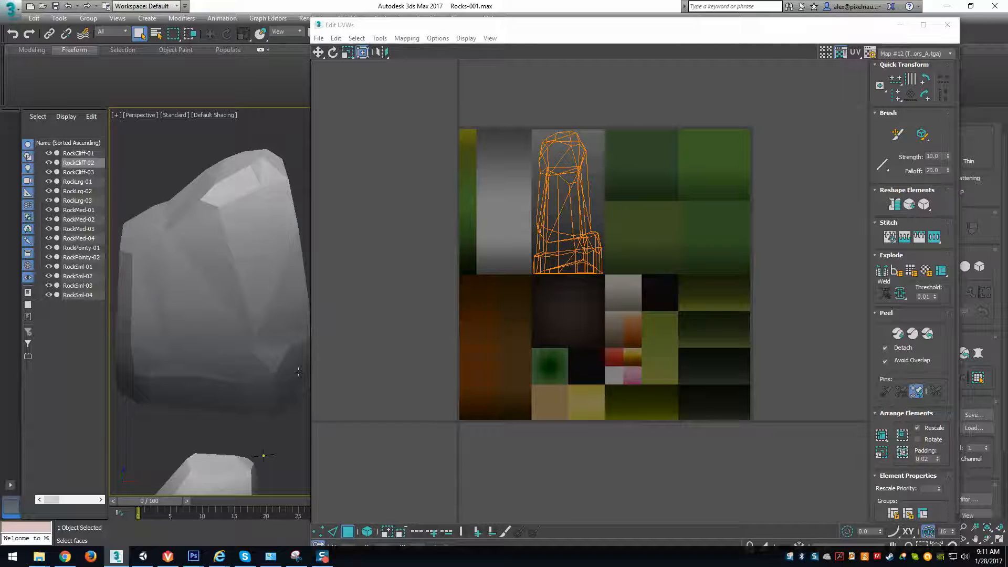
{"action": "middle_click_drag", "start_coordinate": [200, 426], "coordinate": [222, 421], "text": "alt"}
{"action": "middle_click_drag", "start_coordinate": [652, 222], "coordinate": [662, 240]}
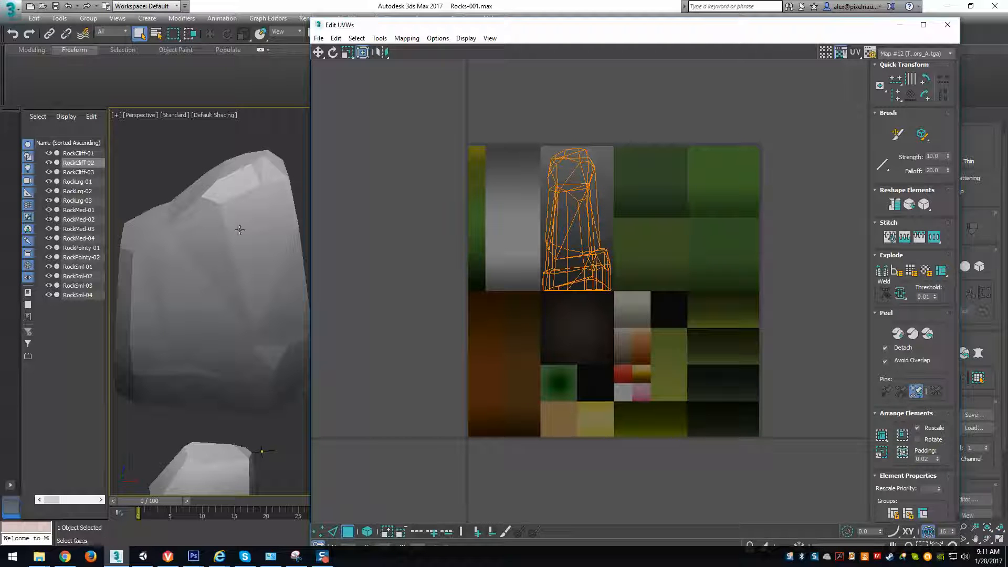
{"action": "middle_click_drag", "start_coordinate": [788, 309], "coordinate": [762, 312]}
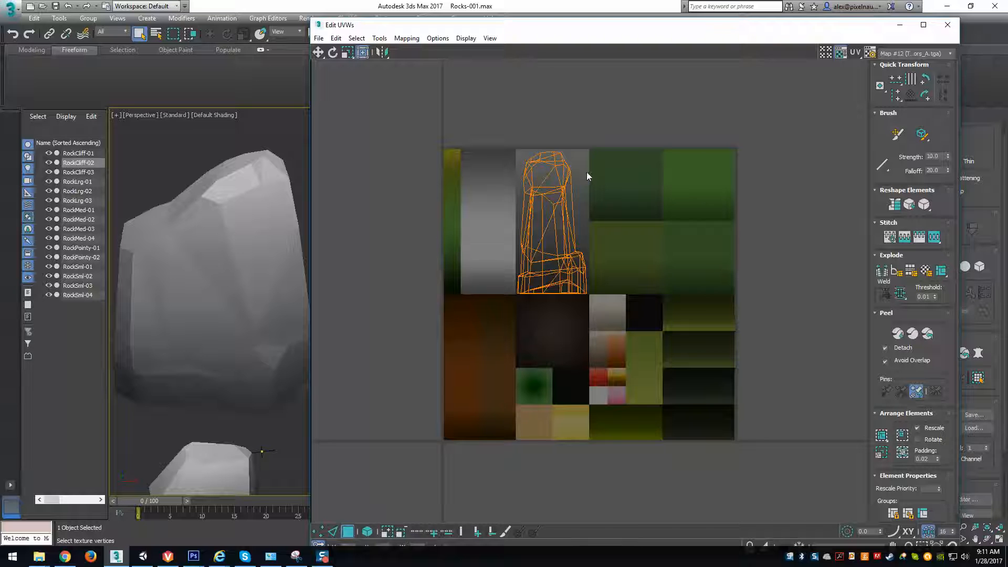
{"action": "scroll", "coordinate": [590, 179], "scroll_direction": "down", "scroll_amount": 2}
Try Flatten Mapping with its default settings on all the rock's faces, and shift the resulting UV clusters partly off the texture
{"action": "key", "text": "ctrl+a"}
{"action": "left_click", "coordinate": [406, 38]}
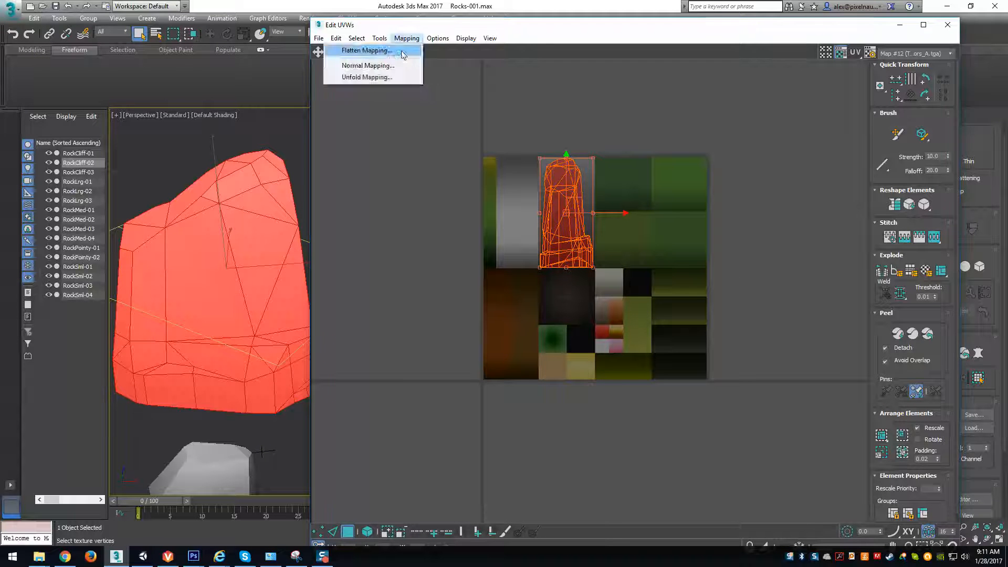
{"action": "left_click", "coordinate": [367, 51]}
{"action": "key", "text": "Return"}
{"action": "middle_click_drag", "start_coordinate": [706, 347], "coordinate": [637, 370]}
{"action": "left_click_drag", "start_coordinate": [540, 282], "coordinate": [735, 181]}
{"action": "scroll", "coordinate": [658, 281], "scroll_direction": "down", "scroll_amount": 1}
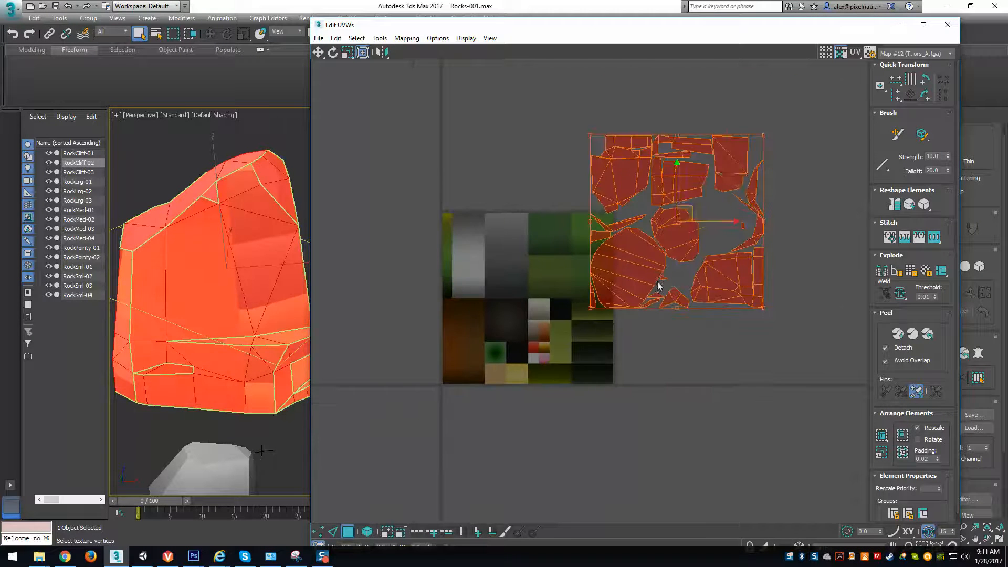
{"action": "left_click", "coordinate": [773, 147]}
Select all the rock's UV faces and apply a planar map projection to them
{"action": "left_click_drag", "start_coordinate": [803, 99], "coordinate": [334, 445]}
{"action": "left_click_drag", "start_coordinate": [840, 24], "coordinate": [798, 30]}
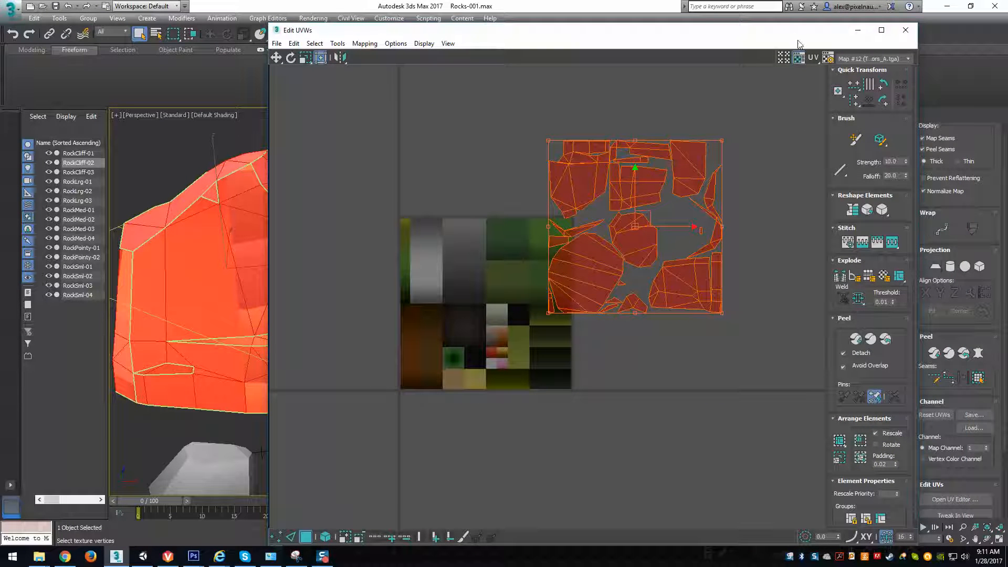
{"action": "left_click_drag", "start_coordinate": [682, 37], "coordinate": [509, 275]}
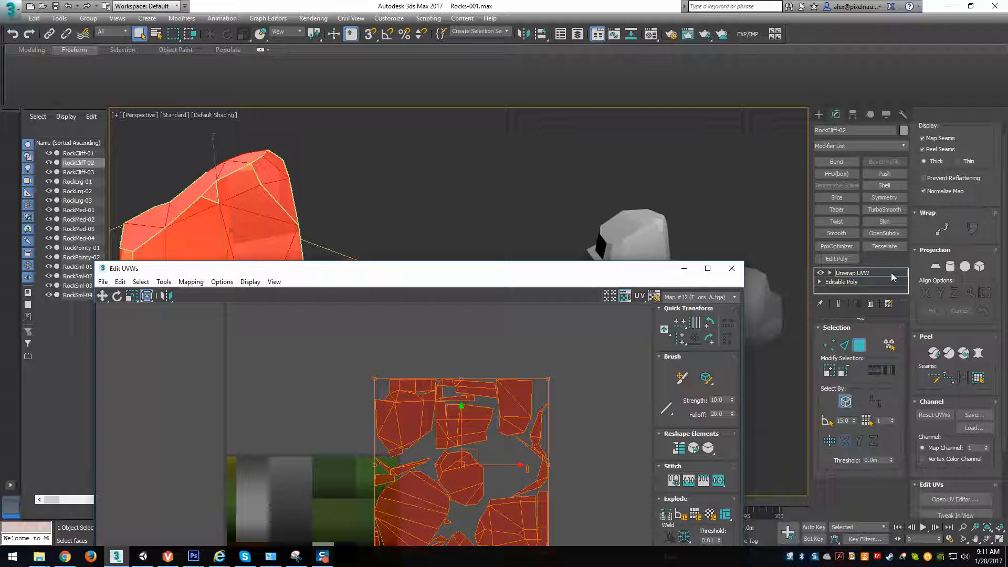
{"action": "left_click", "coordinate": [936, 267]}
{"action": "left_click", "coordinate": [429, 282]}
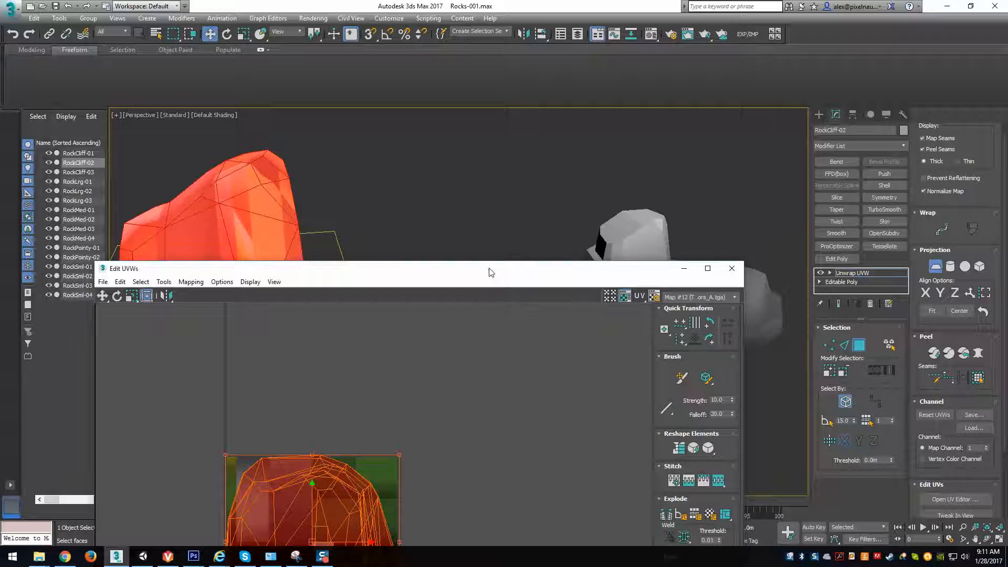
{"action": "left_click_drag", "start_coordinate": [552, 269], "coordinate": [560, 48]}
Try the planar projection's X, Y and Z alignments, settle on Y, and leave planar mapping
{"action": "left_click", "coordinate": [927, 294]}
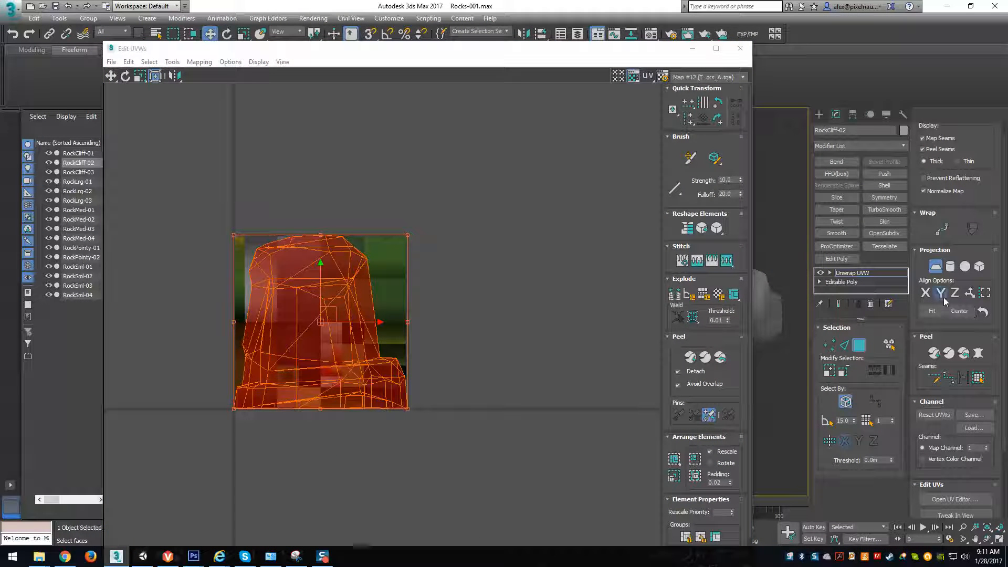
{"action": "left_click", "coordinate": [944, 297]}
{"action": "left_click", "coordinate": [952, 296]}
{"action": "left_click", "coordinate": [939, 297]}
{"action": "left_click", "coordinate": [930, 298]}
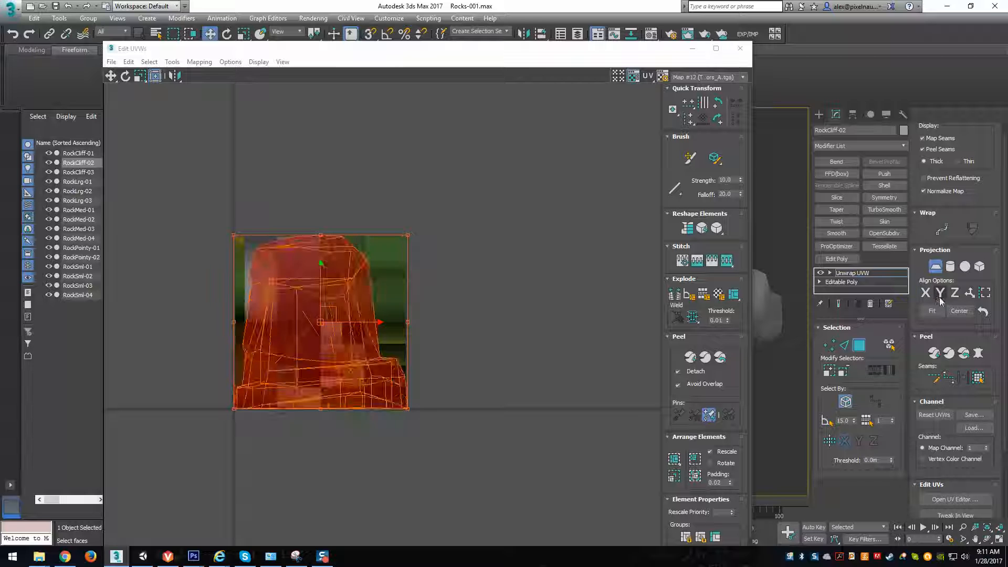
{"action": "left_click", "coordinate": [937, 299]}
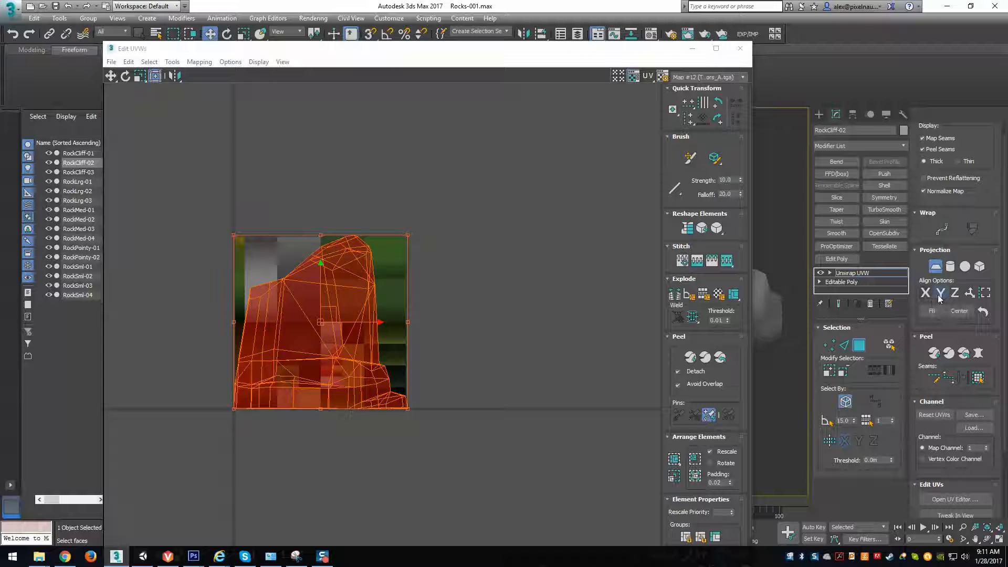
{"action": "left_click", "coordinate": [927, 294]}
{"action": "left_click", "coordinate": [940, 294]}
{"action": "middle_click_drag", "start_coordinate": [399, 336], "coordinate": [460, 340]}
{"action": "scroll", "coordinate": [457, 225], "scroll_direction": "up", "scroll_amount": 3}
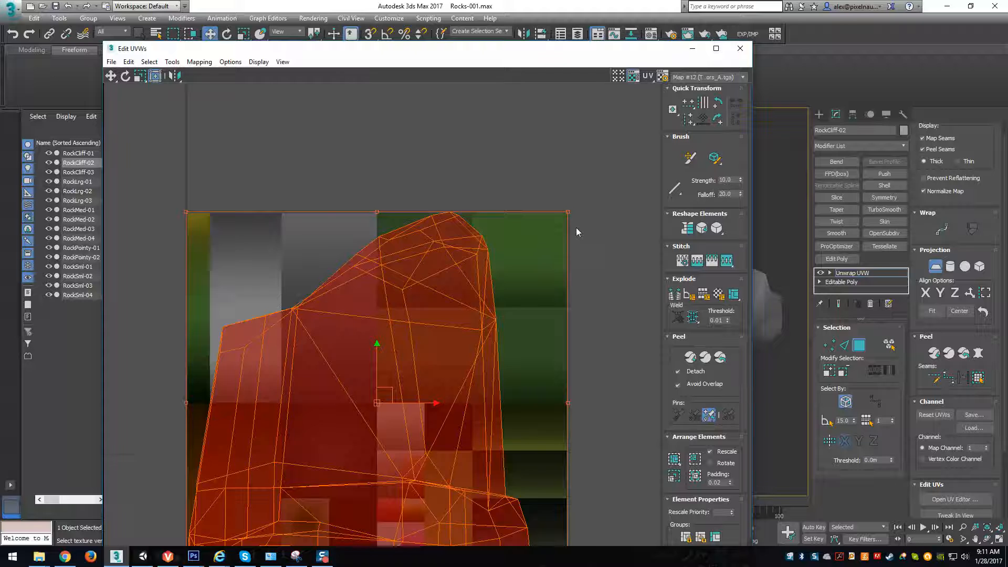
{"action": "scroll", "coordinate": [575, 228], "scroll_direction": "down", "scroll_amount": 2}
{"action": "left_click", "coordinate": [935, 266]}
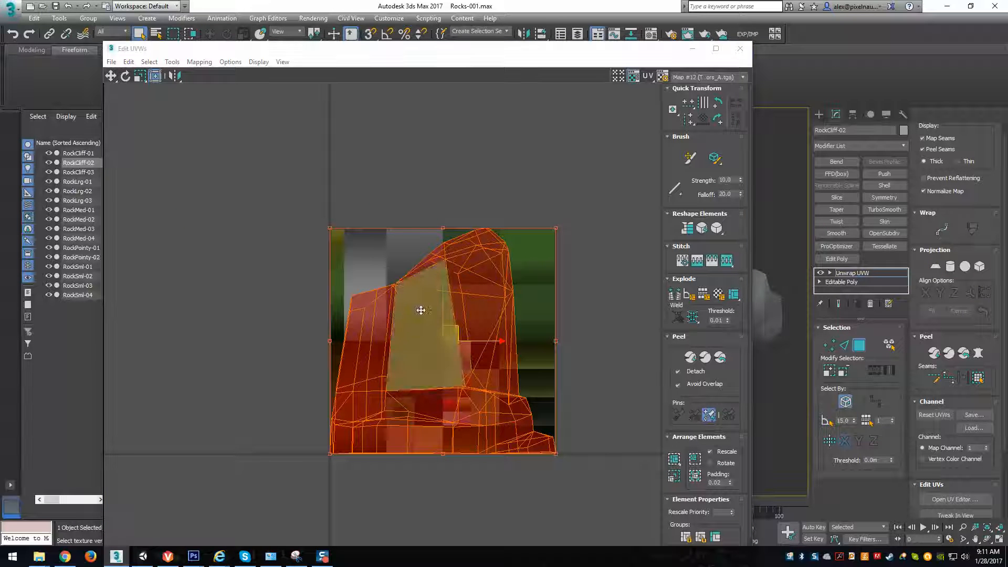
Scale and position the rock's UVs to fit inside the darker grey gradient swatch of the TreeColors_A texture
{"action": "left_click_drag", "start_coordinate": [556, 229], "coordinate": [441, 259]}
{"action": "scroll", "coordinate": [413, 292], "scroll_direction": "up", "scroll_amount": 3}
{"action": "left_click_drag", "start_coordinate": [413, 293], "coordinate": [410, 294]}
{"action": "left_click_drag", "start_coordinate": [458, 187], "coordinate": [447, 168]}
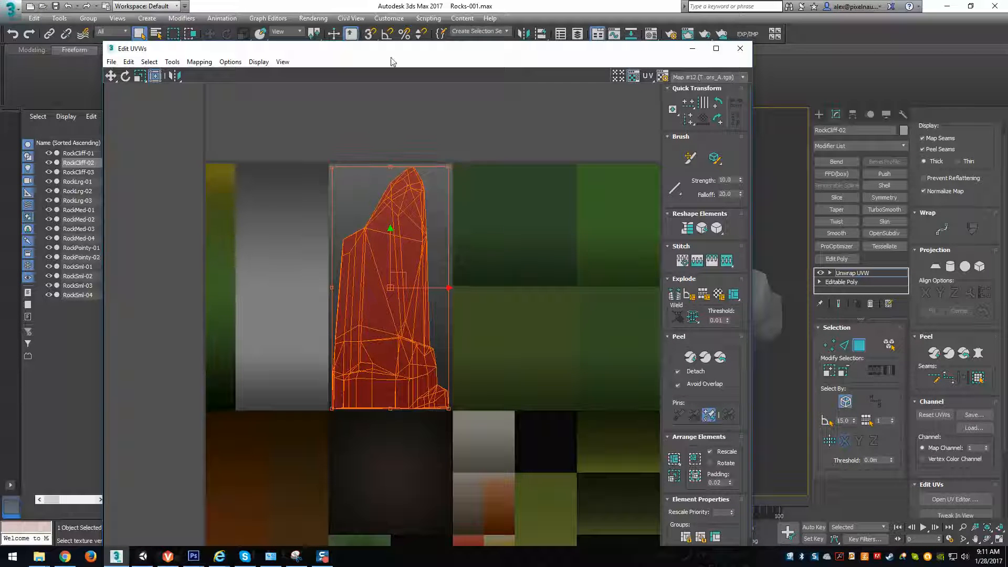
Move the UV editor aside to reveal the mapped rock, and convert RockCliff-02 to an Editable Poly to collapse its Unwrap UVW modifier
{"action": "left_click_drag", "start_coordinate": [460, 57], "coordinate": [819, 55]}
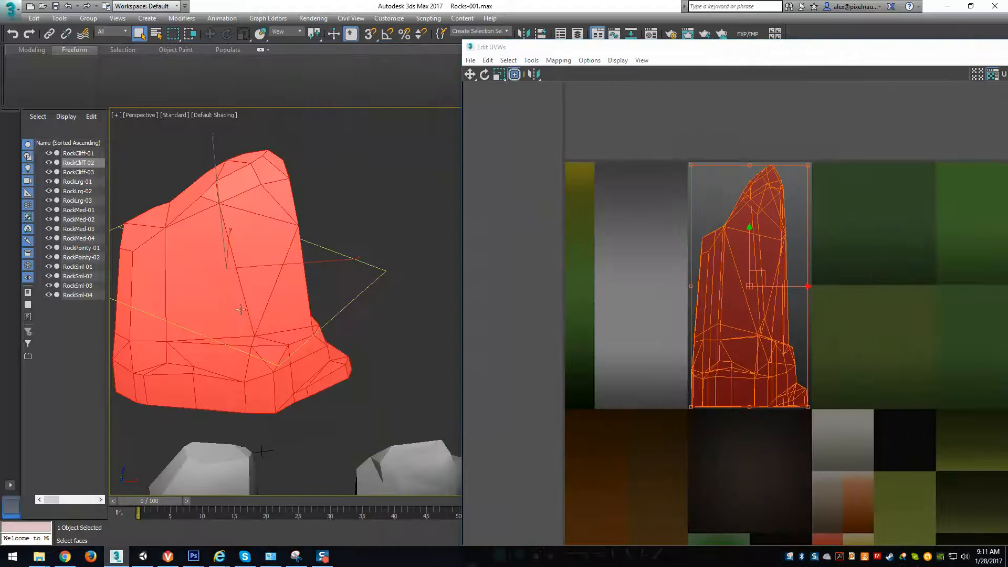
{"action": "scroll", "coordinate": [376, 320], "scroll_direction": "down", "scroll_amount": 5}
{"action": "scroll", "coordinate": [373, 320], "scroll_direction": "up", "scroll_amount": 2}
{"action": "middle_click_drag", "start_coordinate": [412, 294], "coordinate": [503, 335], "text": "alt"}
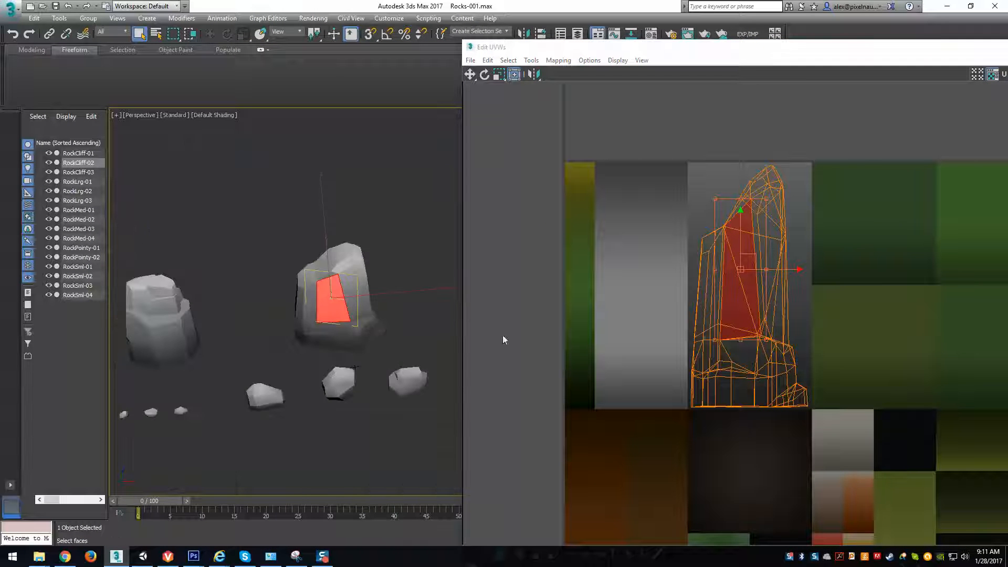
{"action": "right_click", "coordinate": [336, 303]}
{"action": "mouse_move", "coordinate": [388, 412]}
{"action": "left_click", "coordinate": [484, 422]}
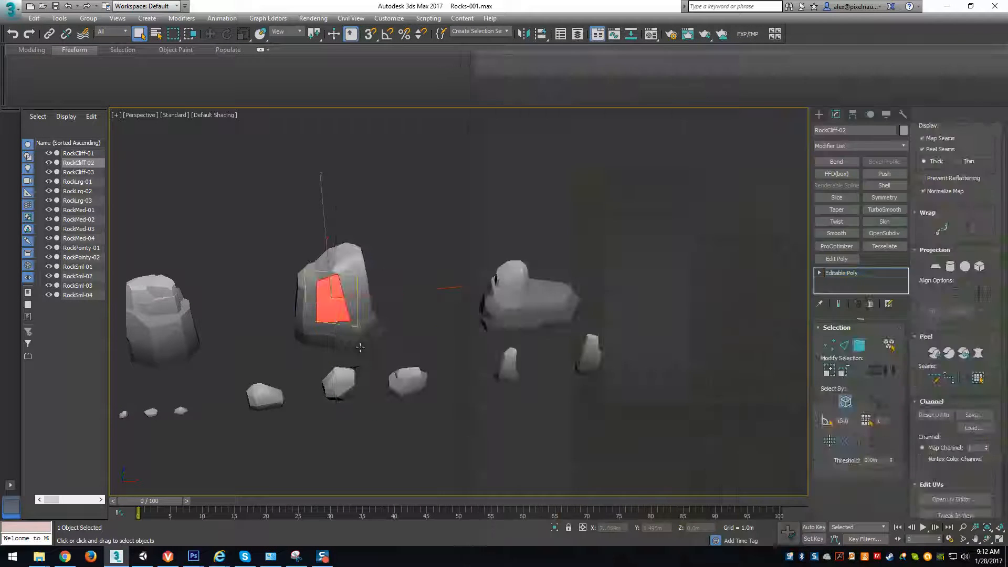
Inspect the grey gradient on RockCliff-02 up close from several sides, and deselect the rock
{"action": "middle_click_drag", "start_coordinate": [462, 383], "coordinate": [263, 357], "text": "alt"}
{"action": "scroll", "coordinate": [336, 336], "scroll_direction": "up", "scroll_amount": 5}
{"action": "middle_click_drag", "start_coordinate": [342, 123], "coordinate": [432, 260]}
{"action": "middle_click_drag", "start_coordinate": [352, 332], "coordinate": [352, 395], "text": "alt"}
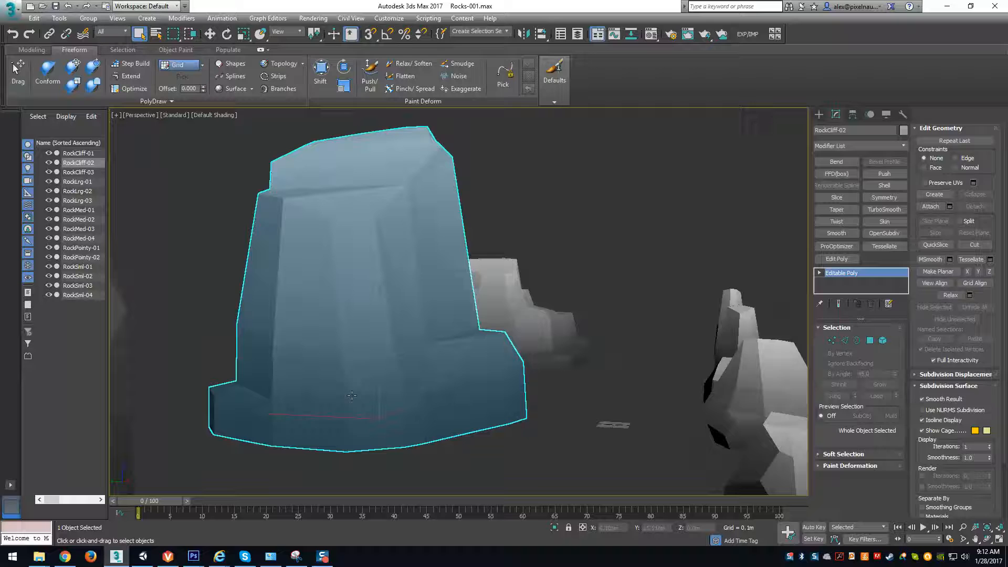
{"action": "left_click", "coordinate": [496, 456]}
{"action": "middle_click_drag", "start_coordinate": [495, 455], "coordinate": [489, 394], "text": "alt"}
{"action": "middle_click_drag", "start_coordinate": [330, 409], "coordinate": [346, 439], "text": "alt"}
{"action": "middle_click_drag", "start_coordinate": [489, 419], "coordinate": [488, 355], "text": "alt"}
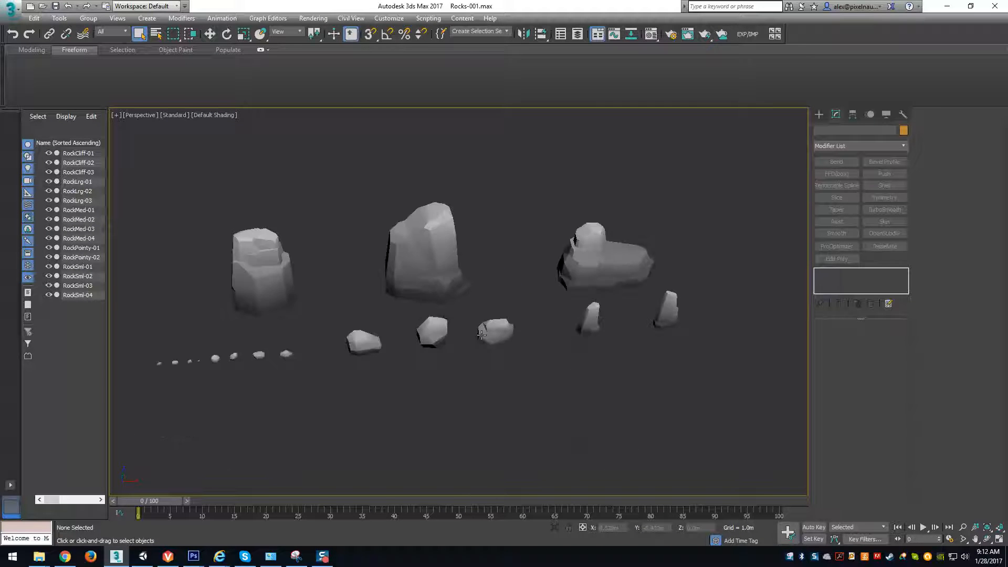
Examine how the gradient shades RockCliff-02 from base to peak, both close up and alongside the neighbouring rocks
{"action": "scroll", "coordinate": [387, 244], "scroll_direction": "up", "scroll_amount": 8}
{"action": "scroll", "coordinate": [431, 347], "scroll_direction": "down", "scroll_amount": 3}
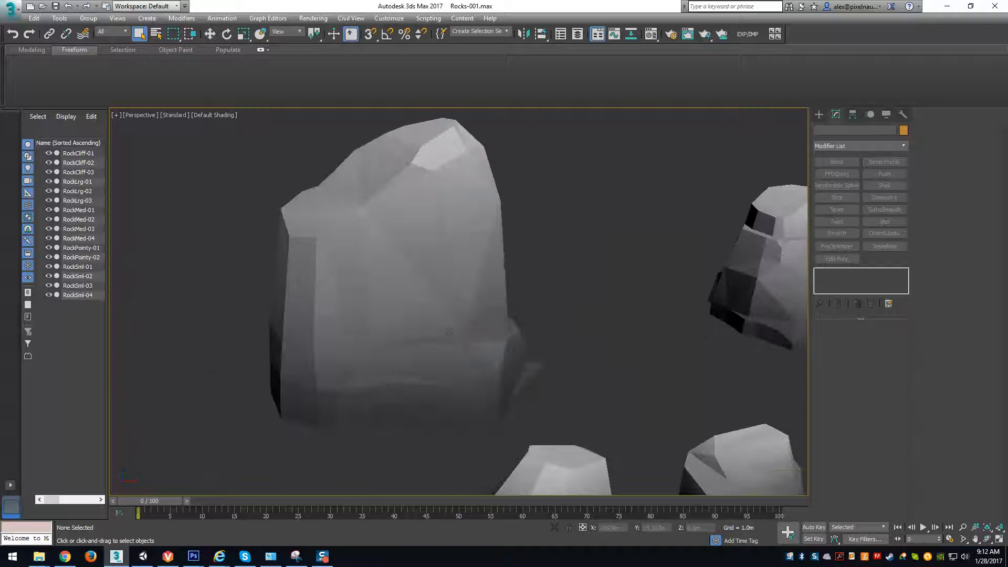
{"action": "scroll", "coordinate": [440, 417], "scroll_direction": "down", "scroll_amount": 3}
{"action": "middle_click_drag", "start_coordinate": [440, 418], "coordinate": [527, 380], "text": "alt"}
{"action": "scroll", "coordinate": [400, 400], "scroll_direction": "up", "scroll_amount": 3}
{"action": "scroll", "coordinate": [527, 380], "scroll_direction": "down", "scroll_amount": 4}
{"action": "middle_click_drag", "start_coordinate": [360, 367], "coordinate": [302, 360]}
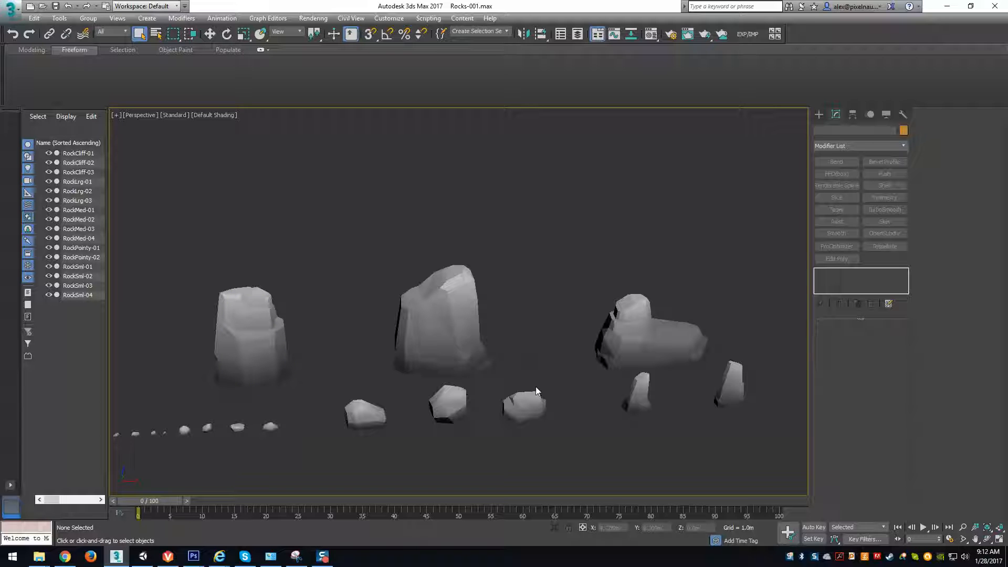
{"action": "scroll", "coordinate": [520, 386], "scroll_direction": "up", "scroll_amount": 6}
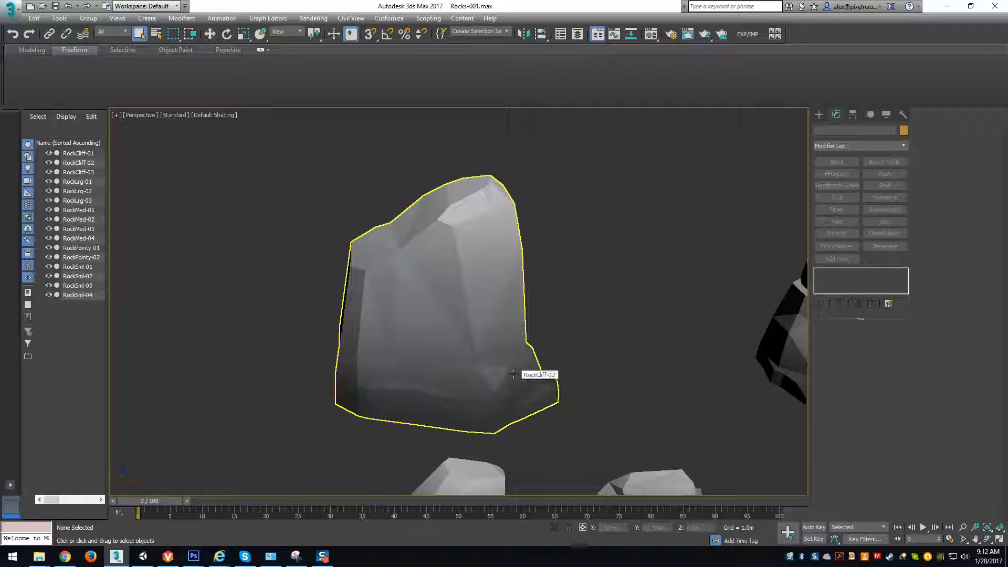
{"action": "scroll", "coordinate": [513, 374], "scroll_direction": "down", "scroll_amount": 5}
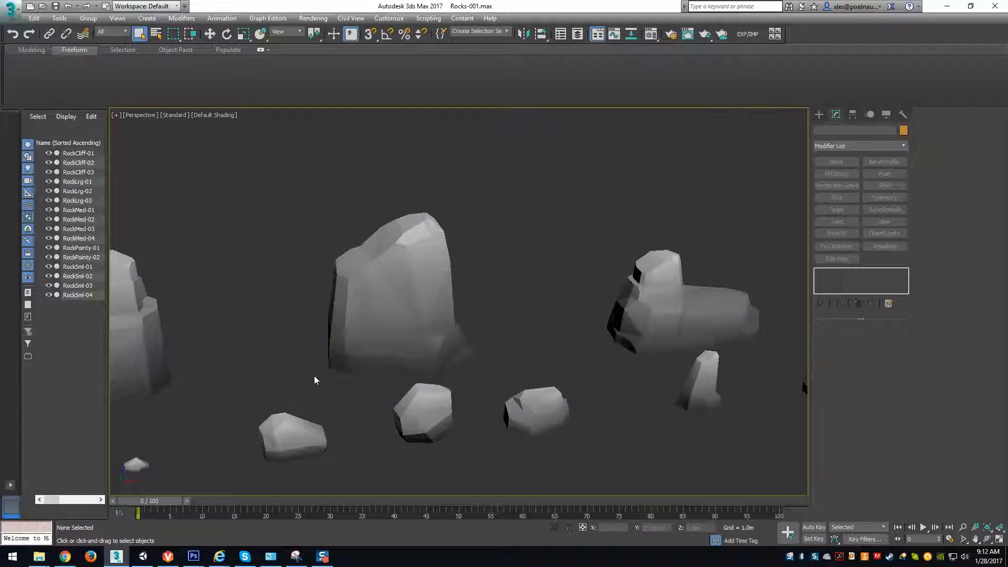
{"action": "middle_click_drag", "start_coordinate": [448, 385], "coordinate": [418, 387], "text": "alt"}
{"action": "scroll", "coordinate": [428, 381], "scroll_direction": "down", "scroll_amount": 3}
{"action": "middle_click_drag", "start_coordinate": [508, 340], "coordinate": [469, 355], "text": "alt"}
{"action": "middle_click_drag", "start_coordinate": [470, 356], "coordinate": [509, 370]}
{"action": "scroll", "coordinate": [540, 360], "scroll_direction": "up", "scroll_amount": 3}
{"action": "middle_click_drag", "start_coordinate": [529, 358], "coordinate": [559, 337], "text": "alt"}
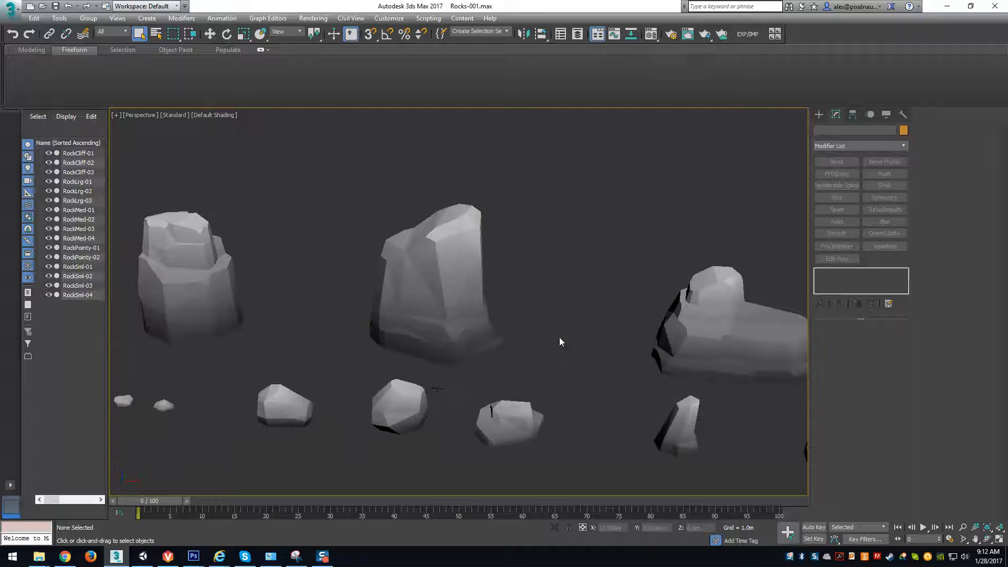